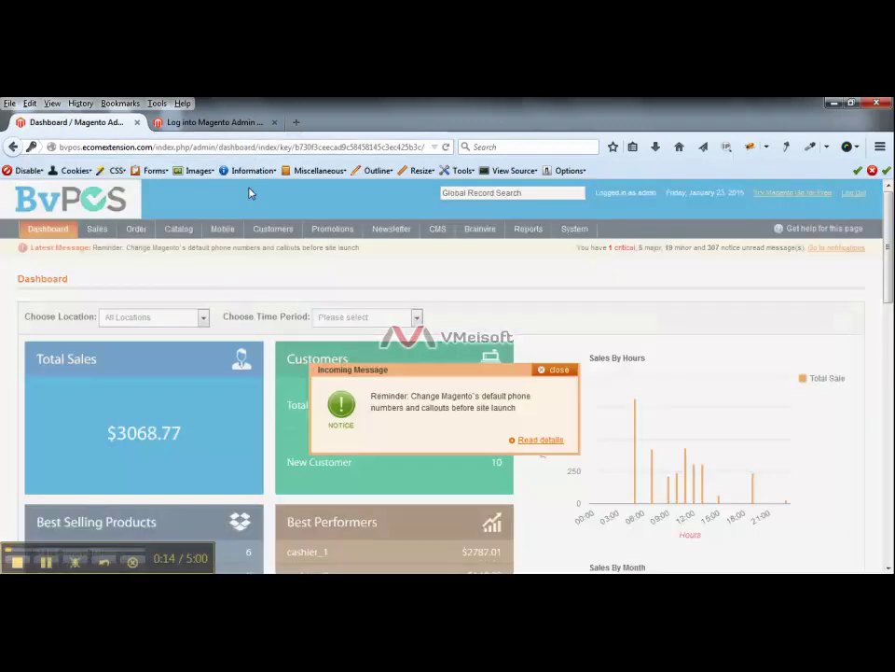
- Dismiss the incoming message and look over the dashboard's summary blocks, recent orders and search terms
left_click(552, 370)
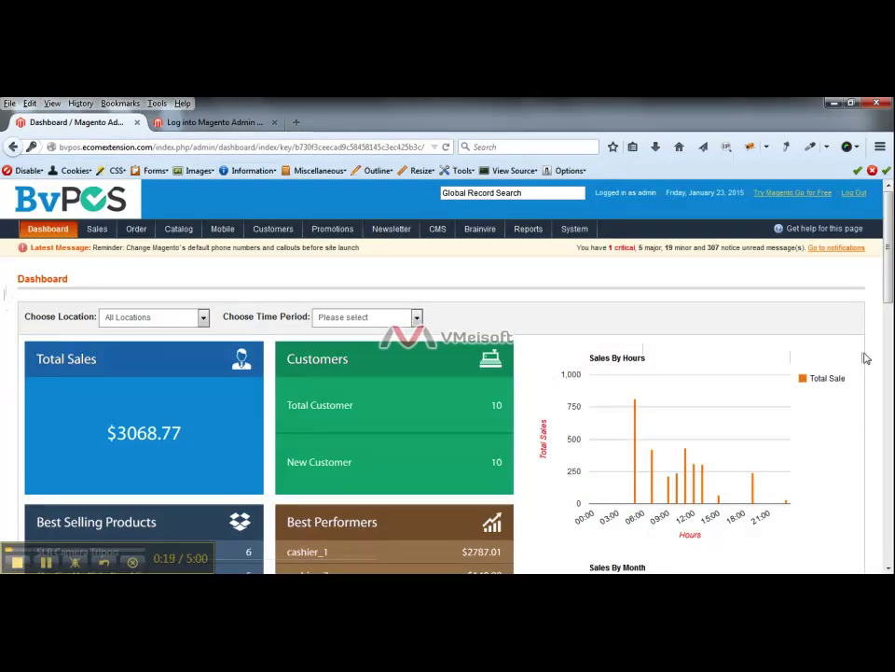
scroll(864, 381, "down", 5)
scroll(864, 382, "down", 8)
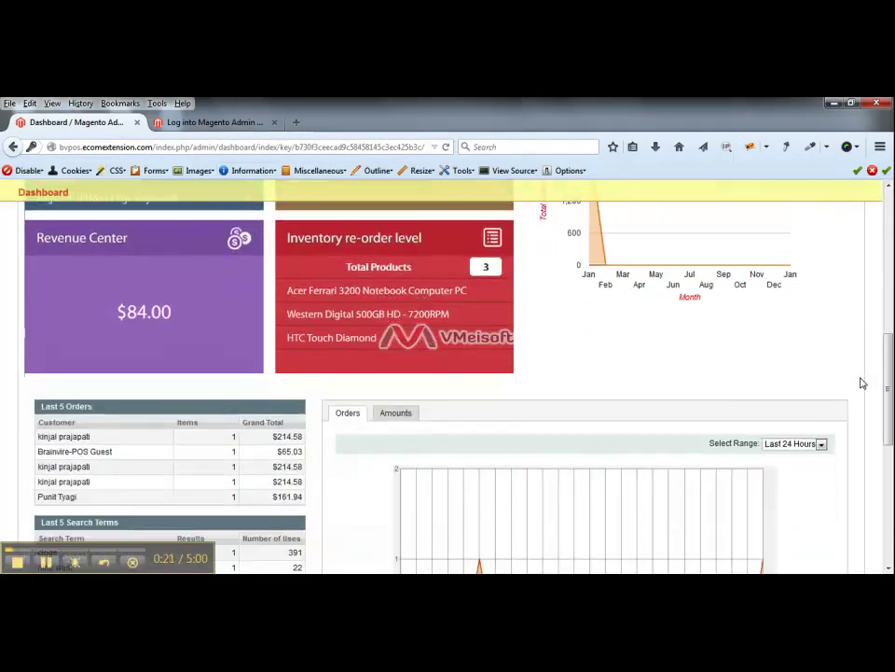
scroll(863, 382, "down", 2)
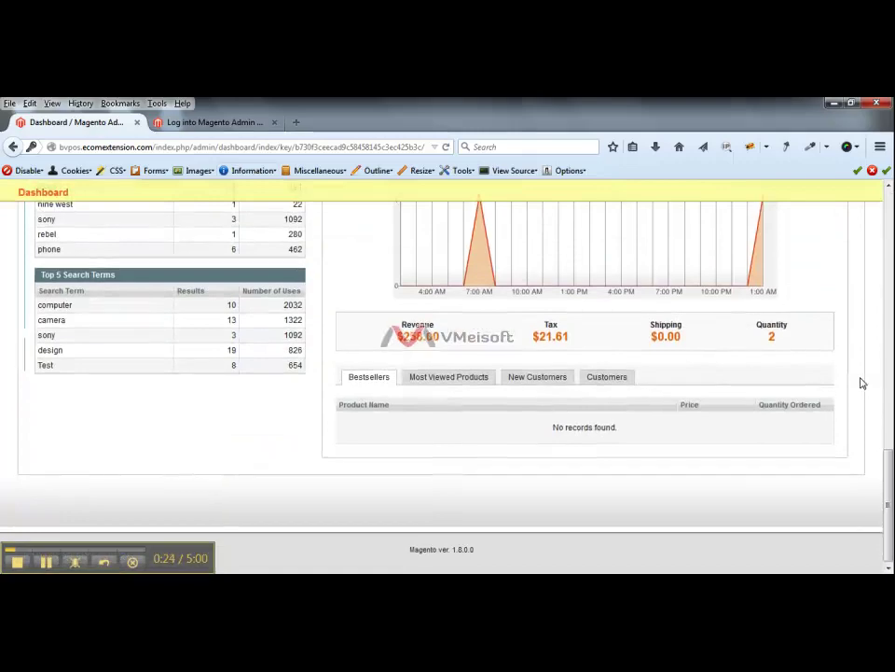
scroll(863, 382, "up", 4)
scroll(868, 413, "up", 6)
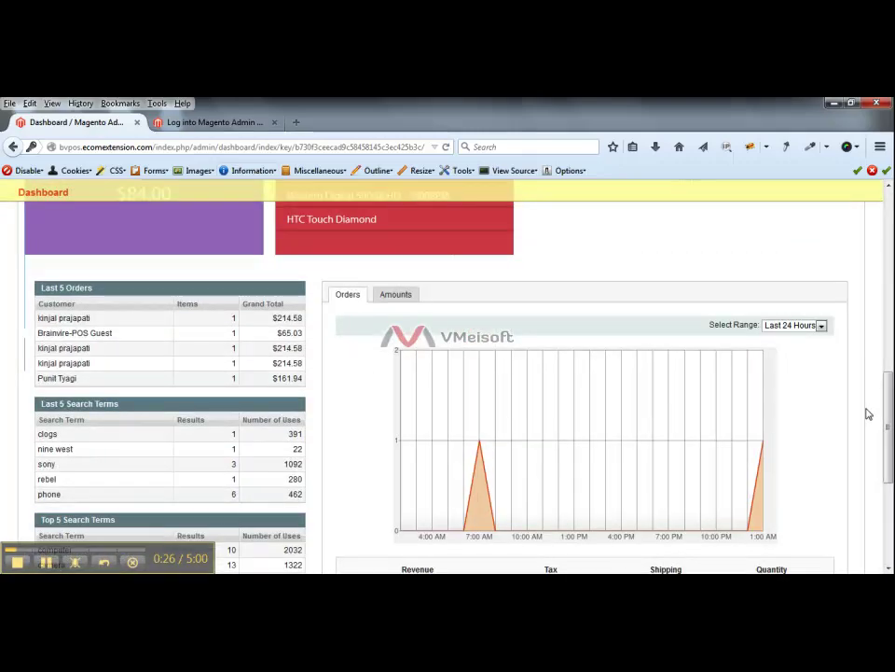
scroll(867, 413, "up", 3)
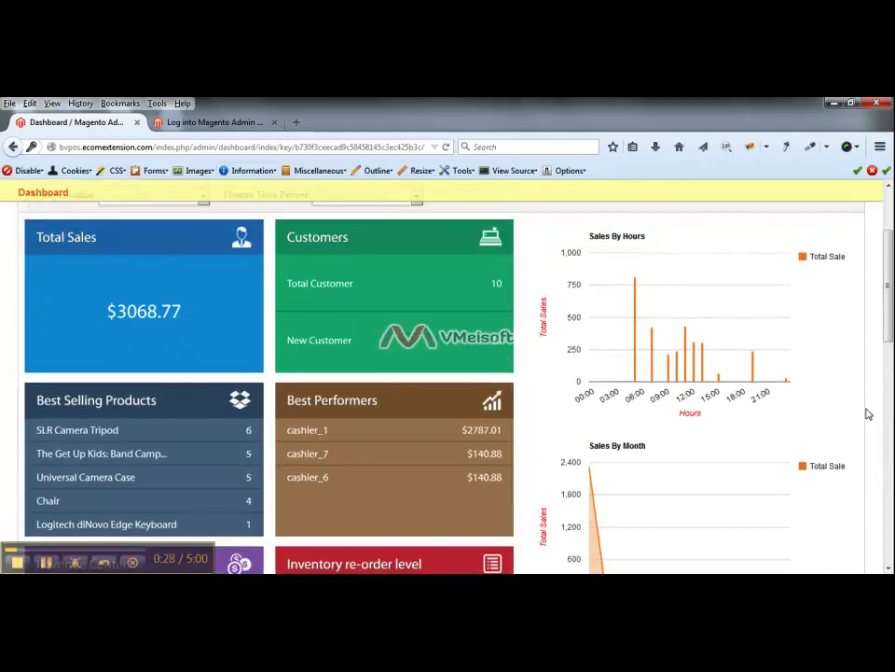
- Examine the Sales By Hours and Sales By Month charts and inspect the hourly chart's individual bars
left_click_drag(645, 294, 591, 290)
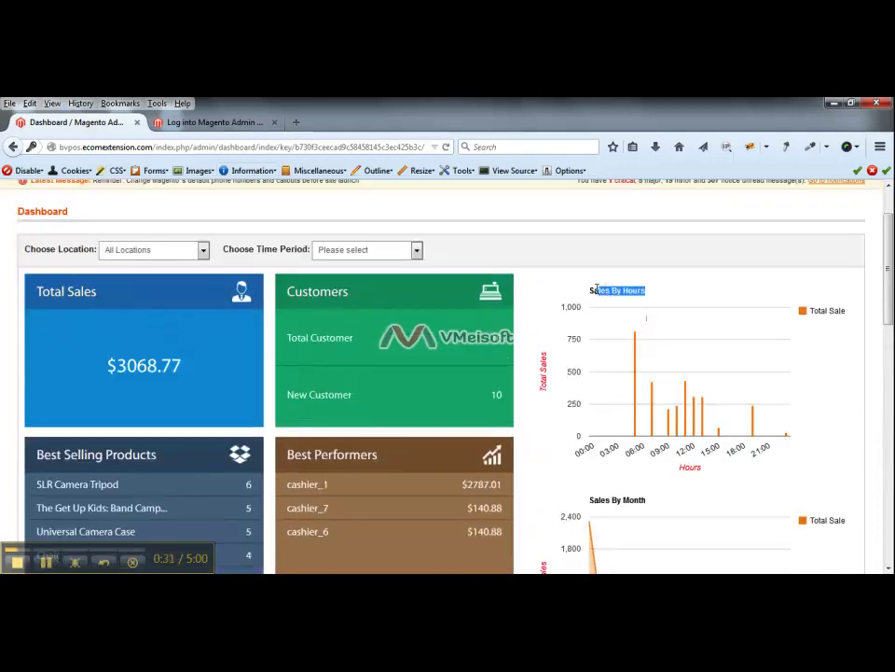
scroll(635, 336, "down", 1)
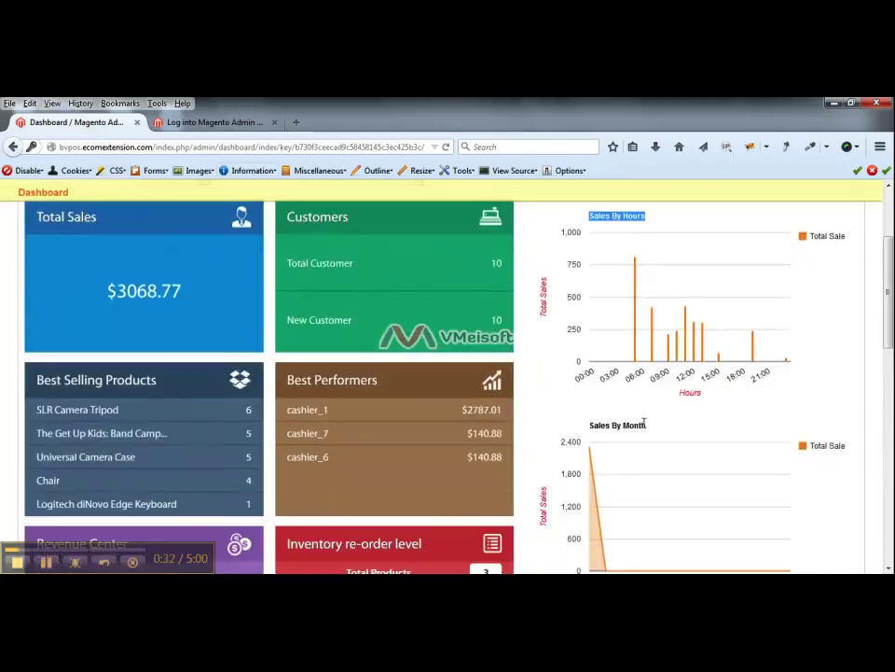
left_click_drag(645, 425, 588, 426)
left_click(588, 426)
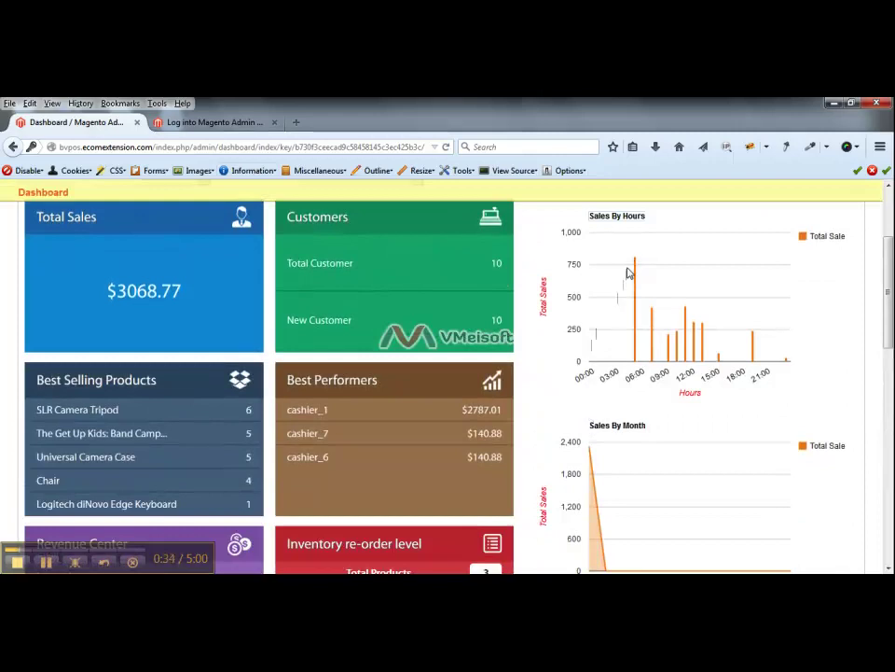
mouse_move(637, 266)
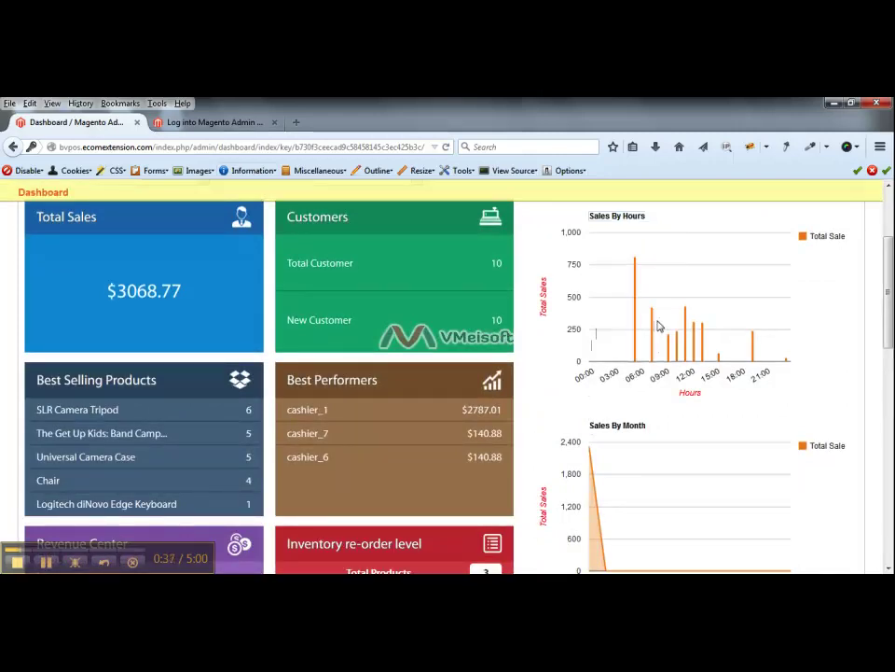
mouse_move(654, 317)
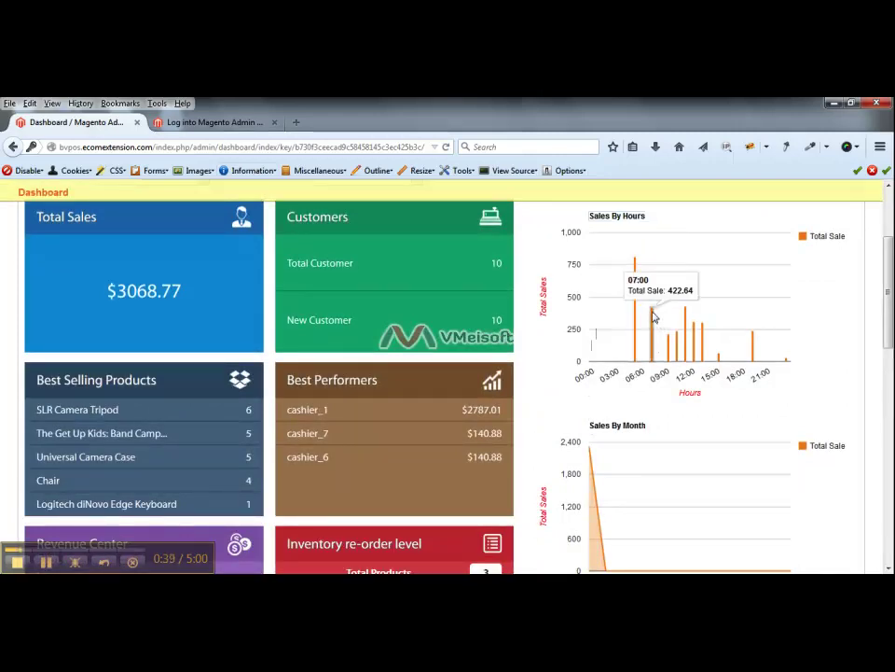
scroll(466, 317, "up", 1)
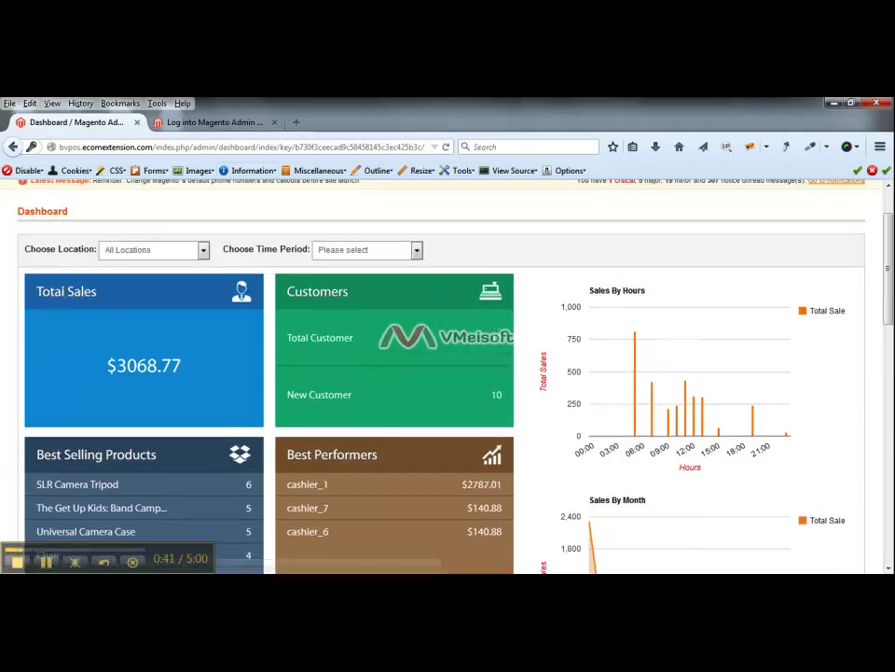
scroll(366, 420, "down", 3)
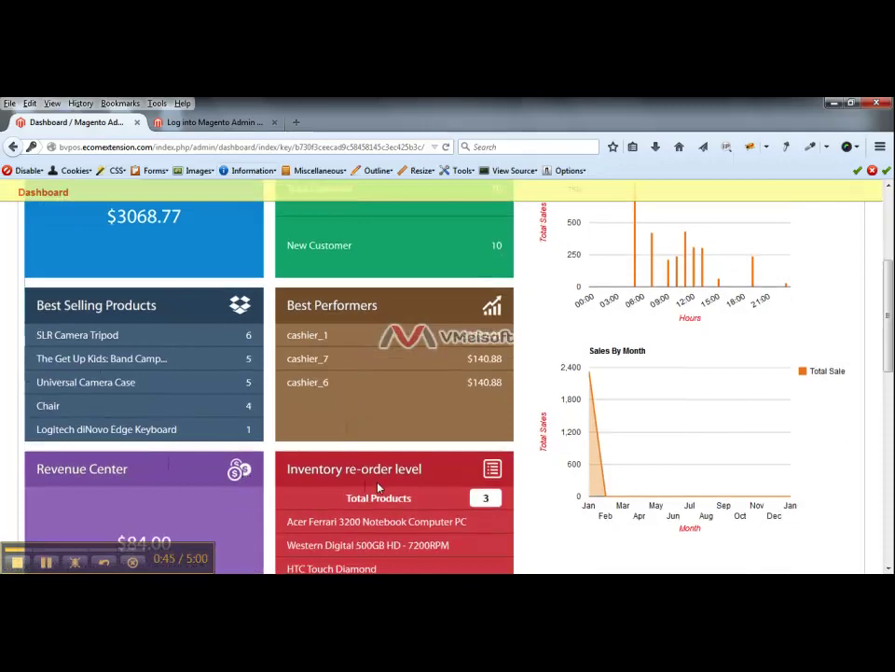
- Filter the dashboard to the English location and the Daily time period, and review the updated blocks
scroll(171, 322, "up", 3)
left_click(171, 321)
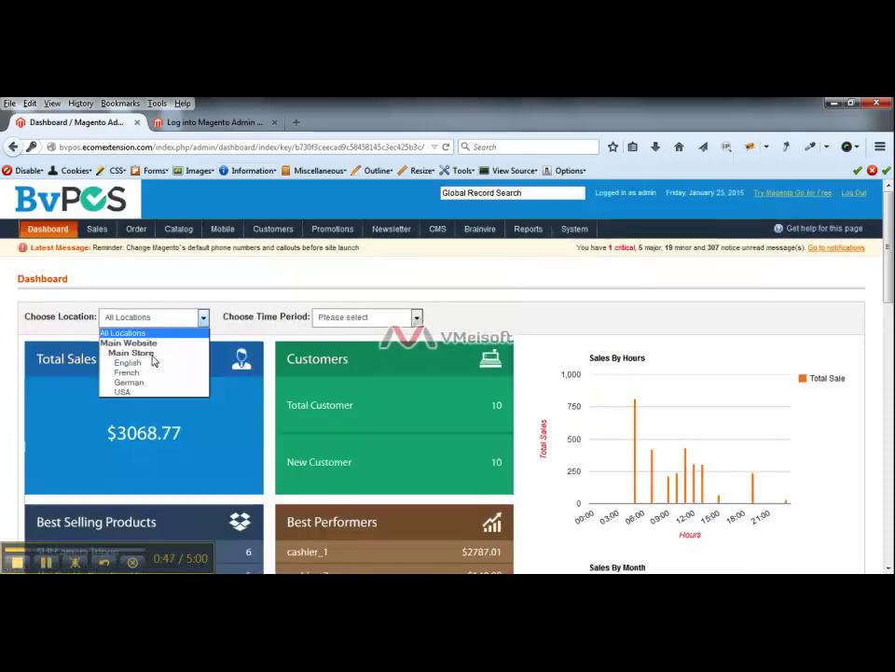
left_click(147, 366)
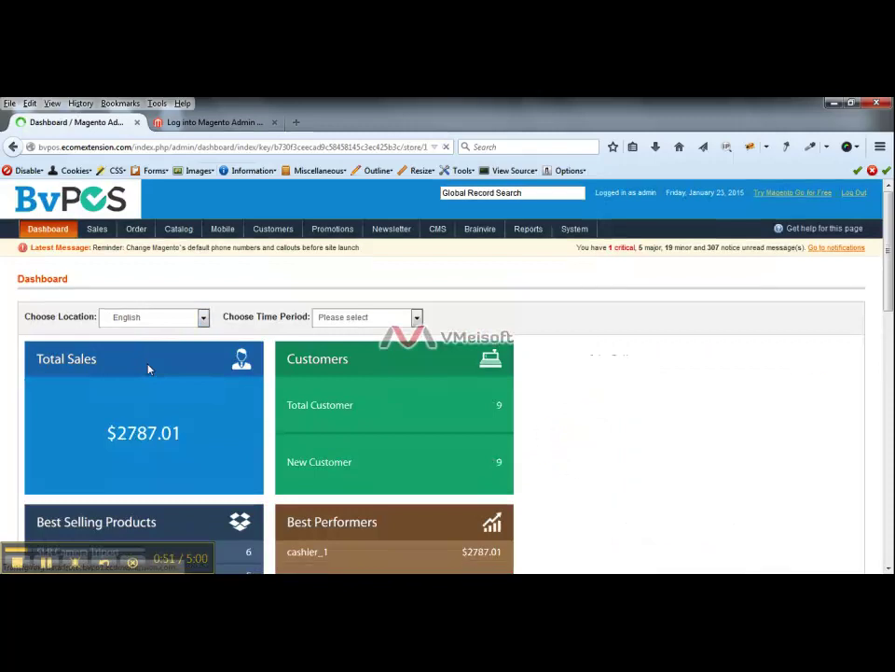
left_click(369, 321)
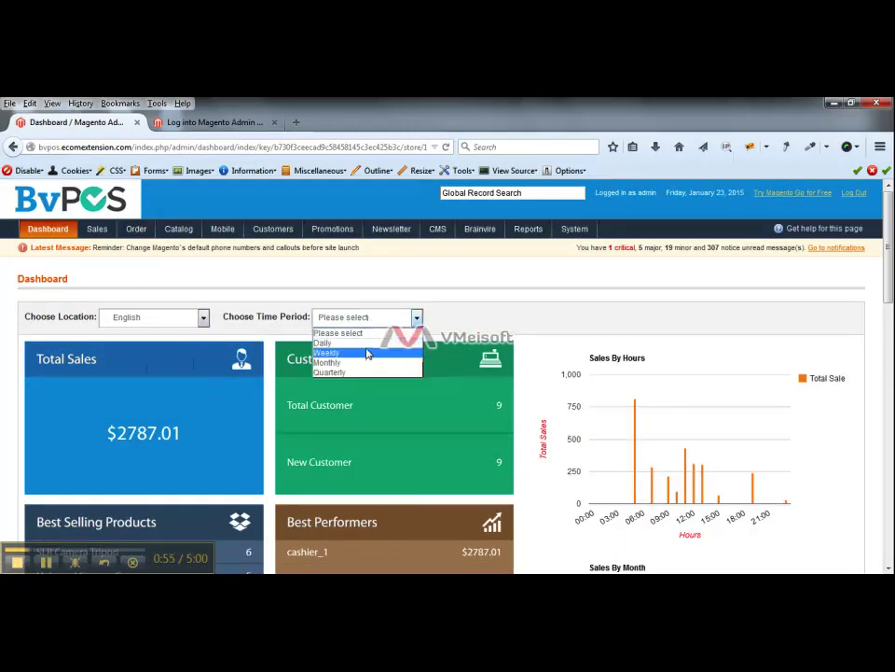
left_click(368, 344)
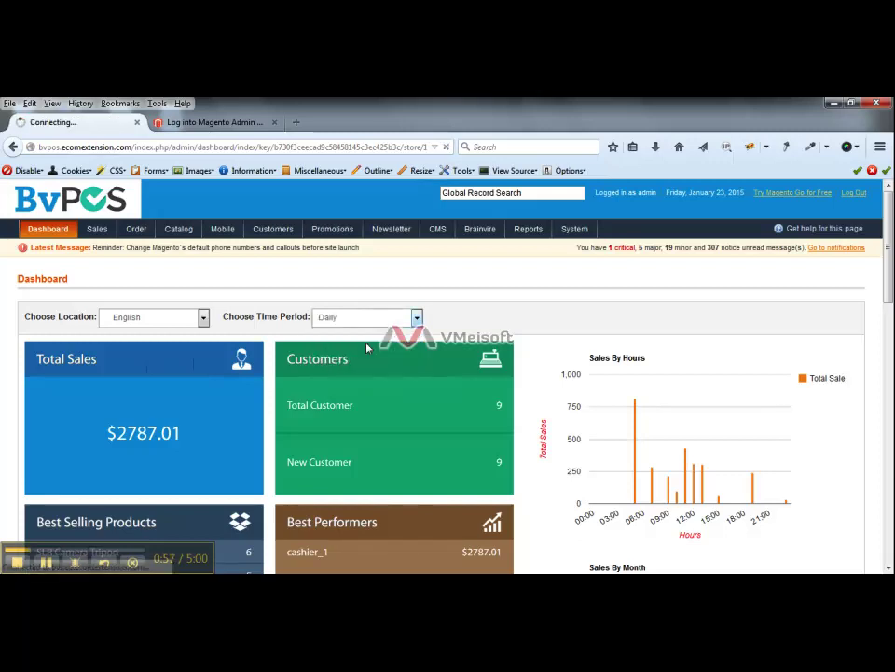
scroll(367, 348, "down", 1)
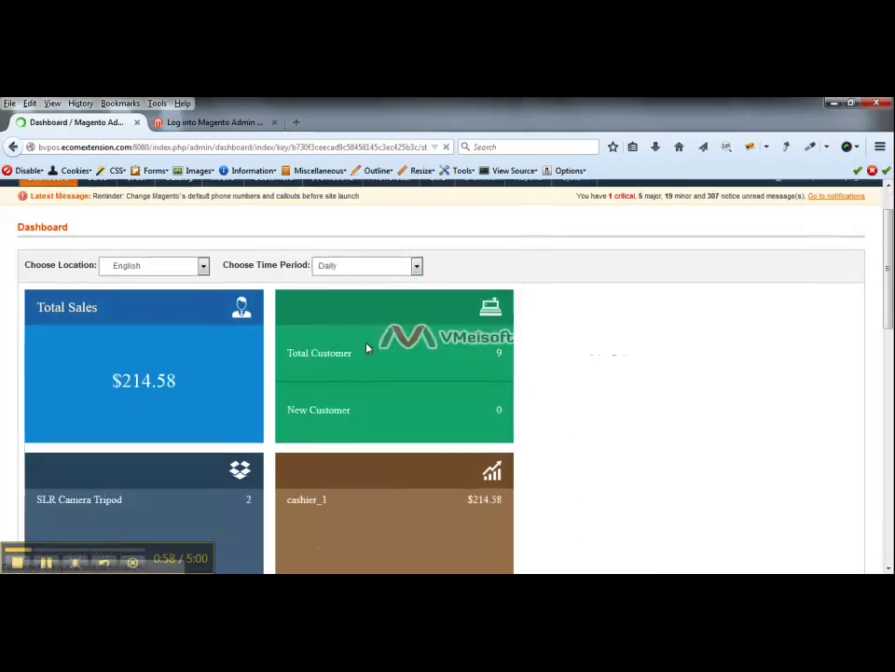
scroll(366, 348, "down", 5)
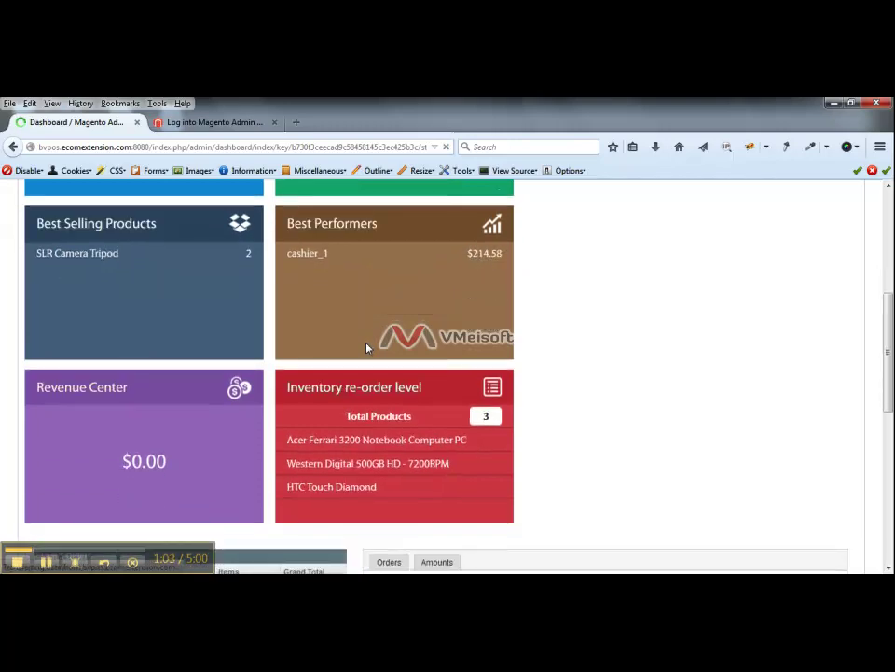
scroll(367, 348, "up", 6)
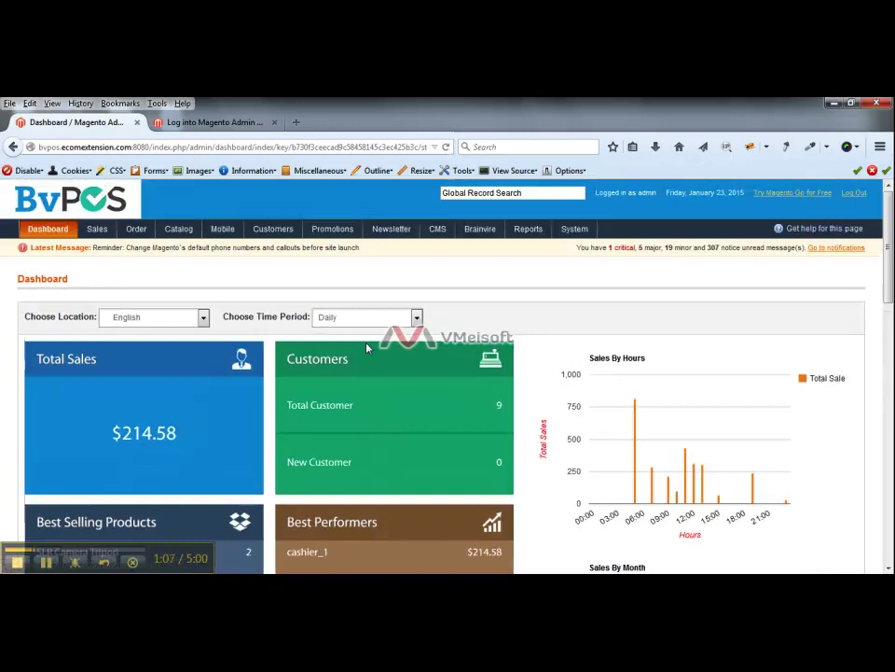
left_click(367, 318)
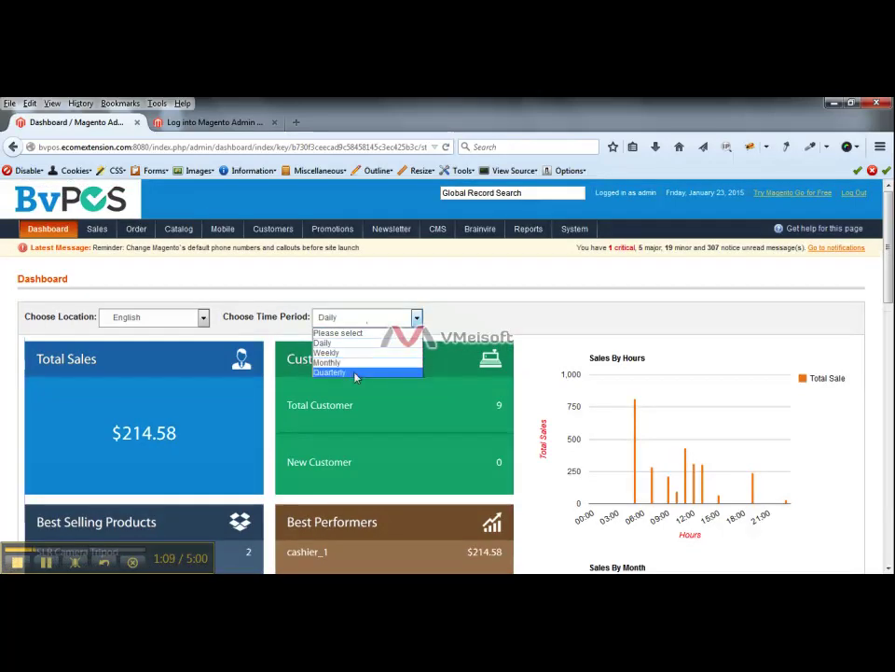
left_click(164, 328)
left_click(170, 319)
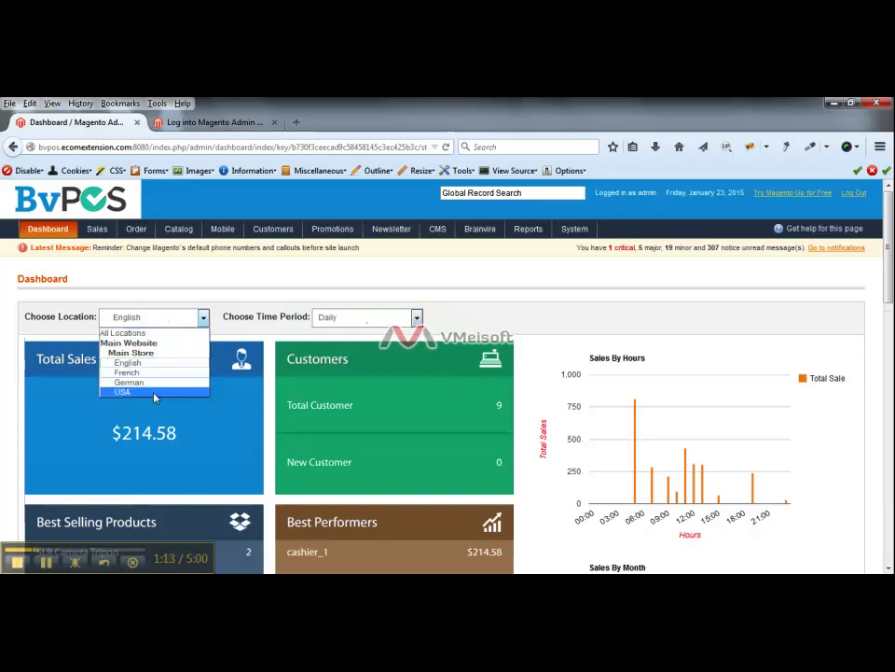
left_click(250, 285)
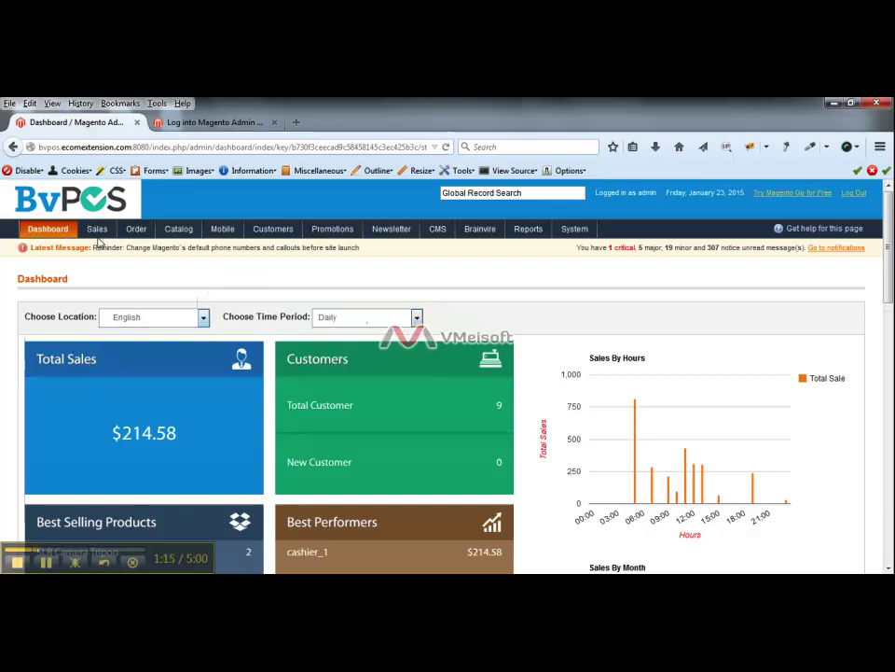
- Open the Manage Cashiers user list and filter it by the French location
mouse_move(97, 228)
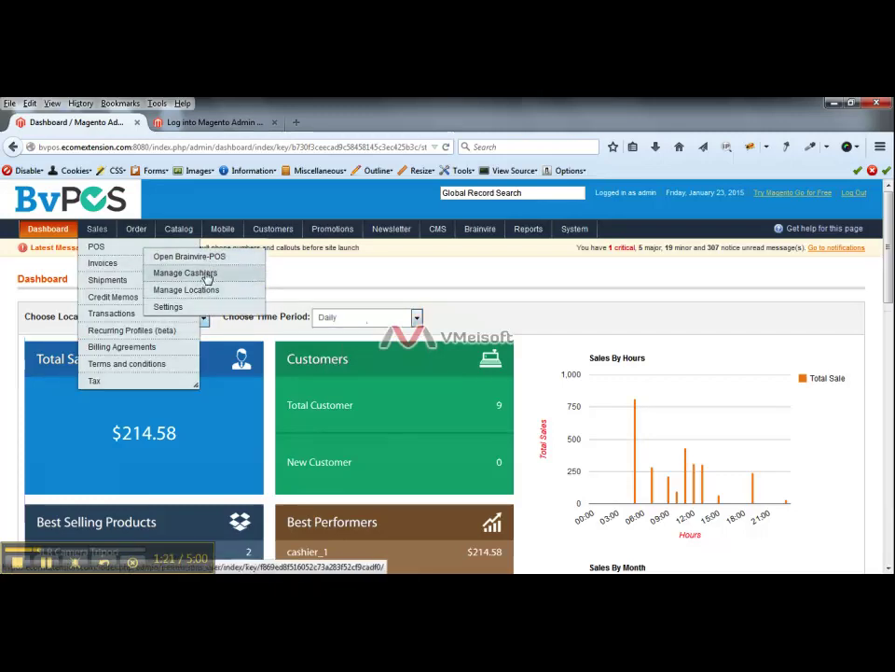
left_click(207, 278)
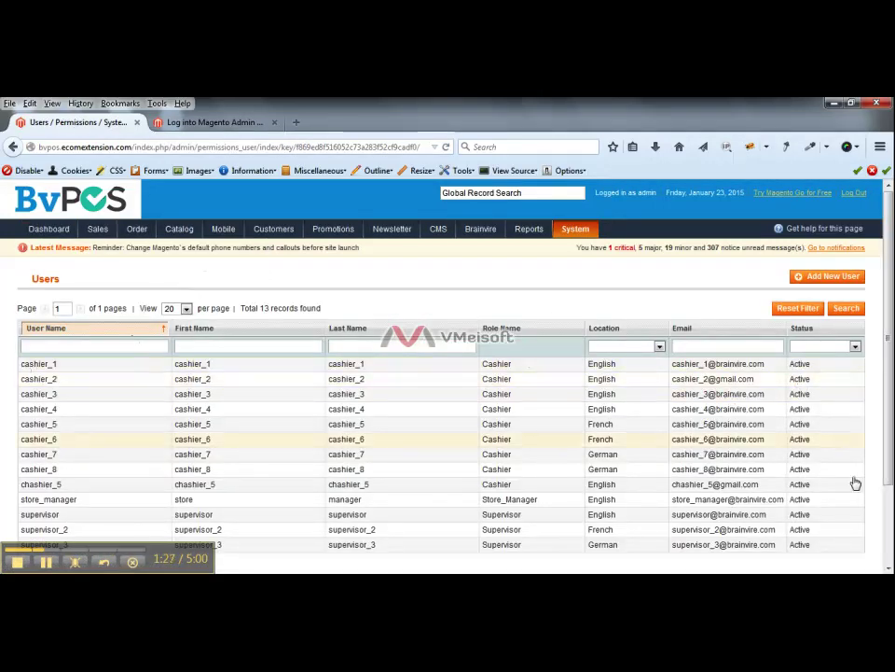
left_click(649, 346)
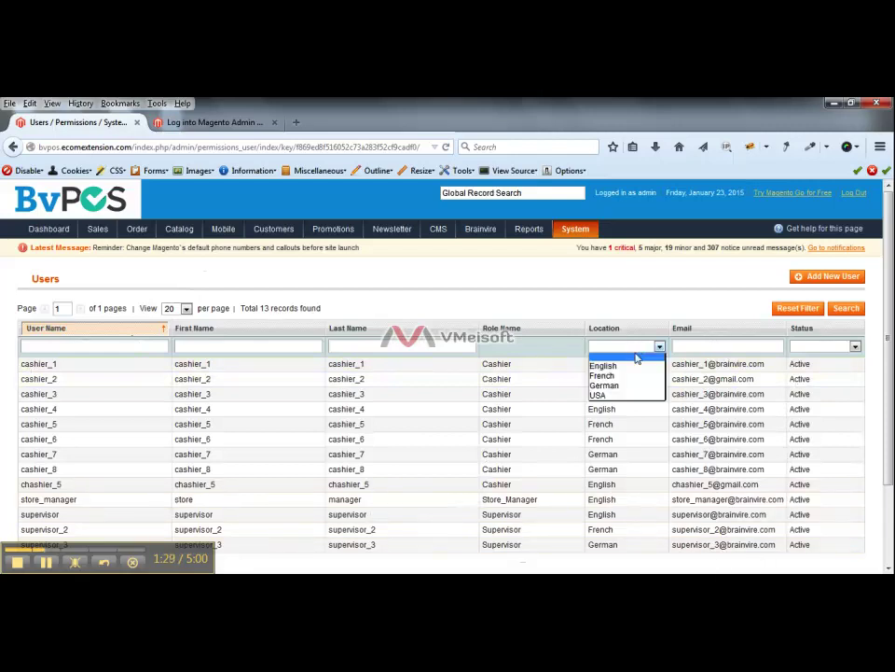
left_click(633, 377)
left_click(846, 309)
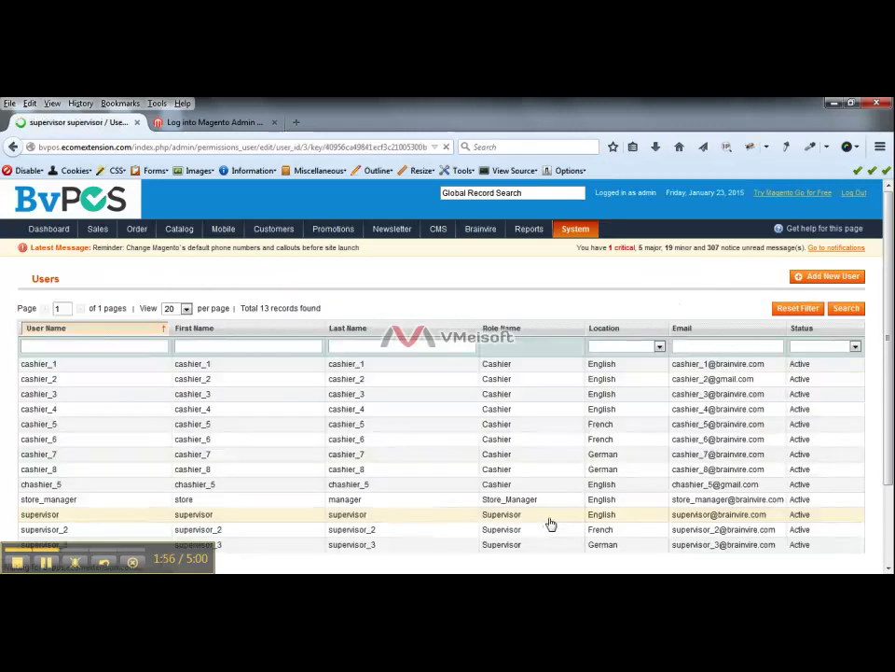
- Open the user record of the supervisor assigned to the English location
left_click(549, 518)
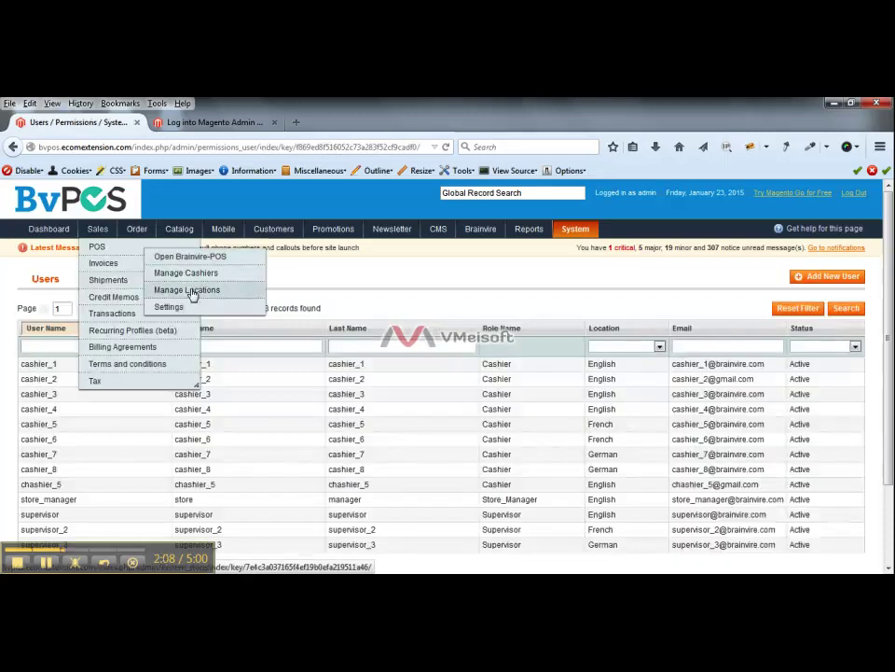
- Open Manage Locations and examine the fields of the form for creating a new location
left_click(191, 292)
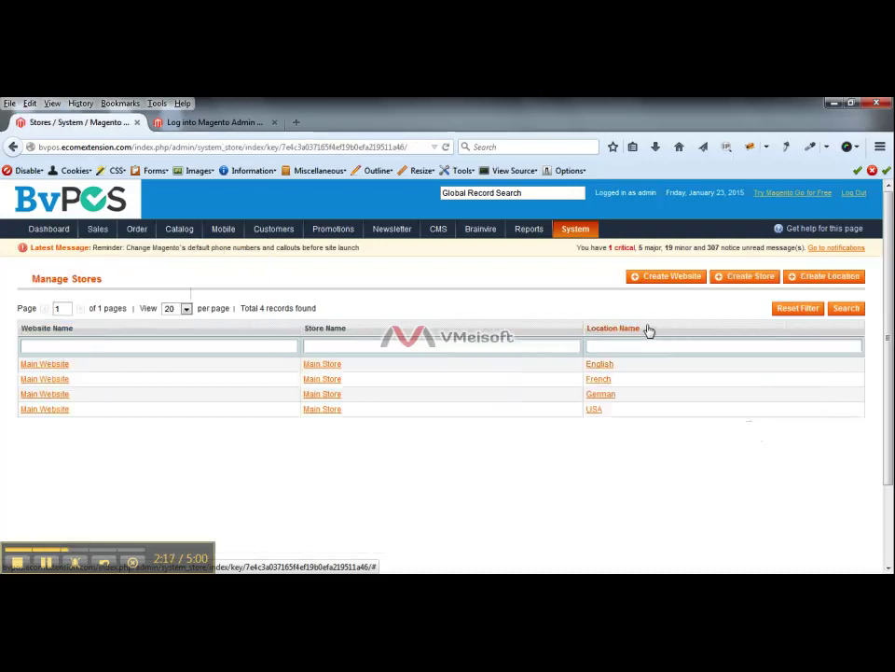
left_click_drag(645, 329, 607, 327)
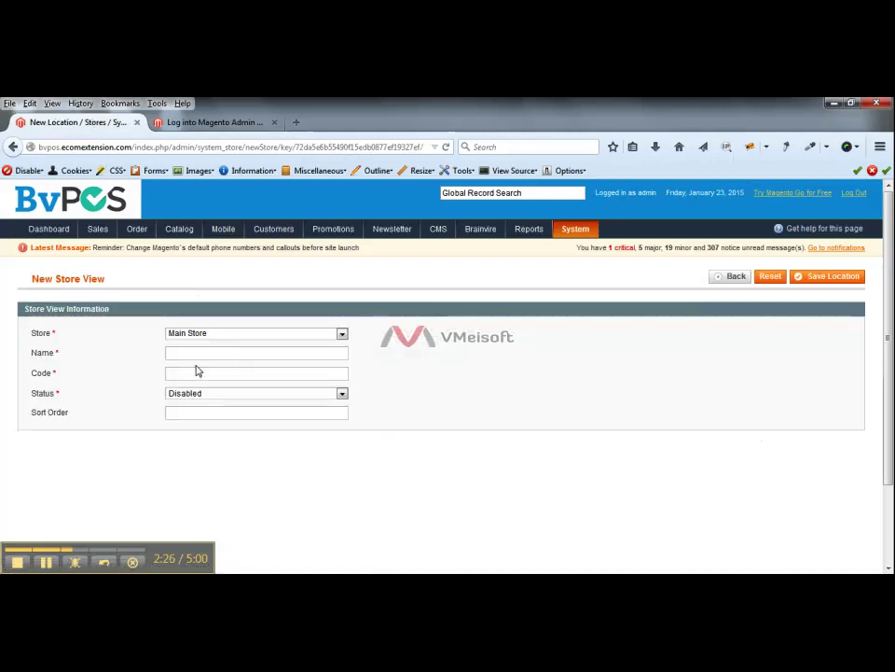
left_click(196, 371)
left_click(252, 393)
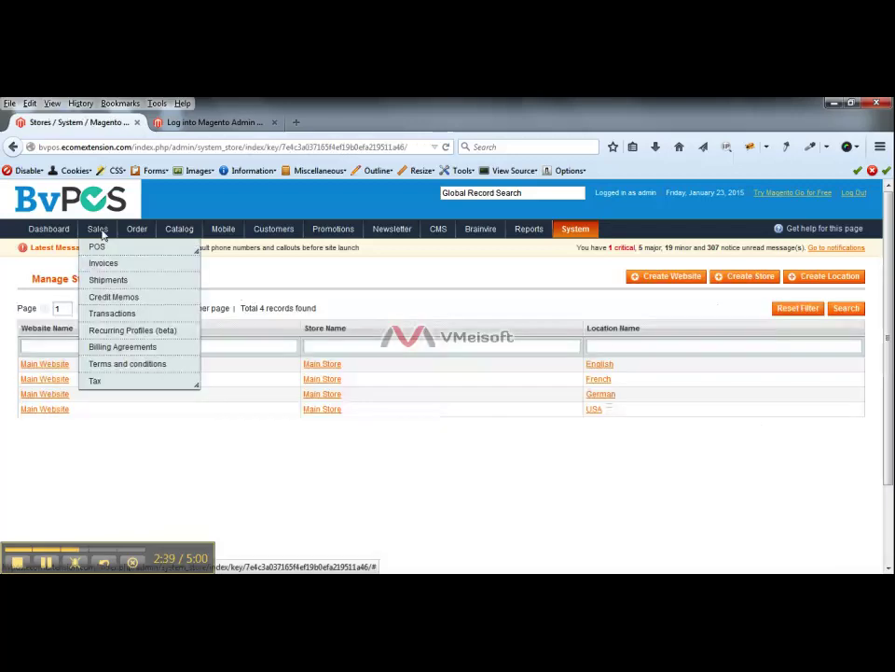
- Open the Brainvire-POS configuration section and examine its Product Search settings, including the search attributes, product type and visibility
mouse_move(96, 249)
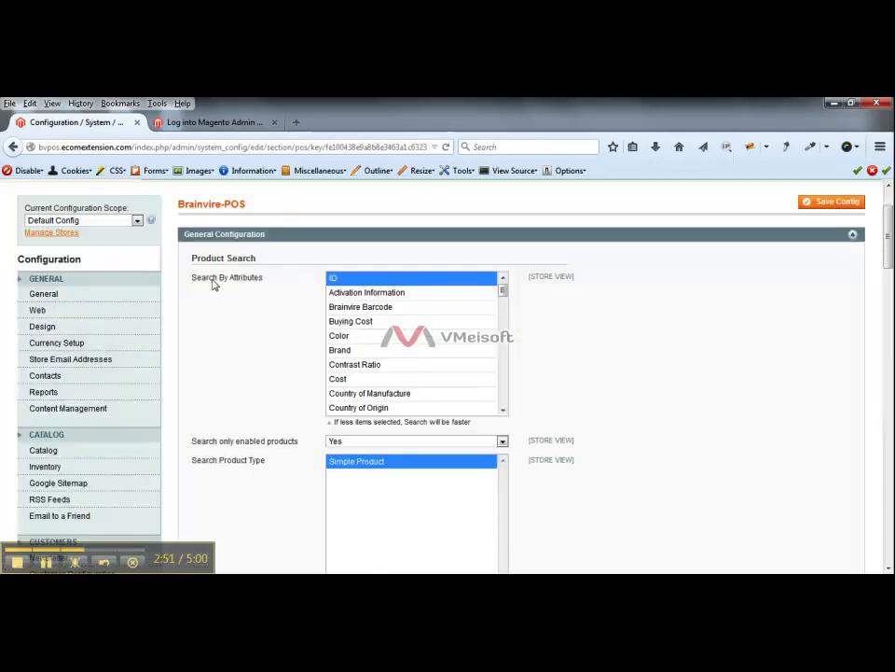
left_click_drag(192, 278, 234, 285)
scroll(415, 351, "down", 4)
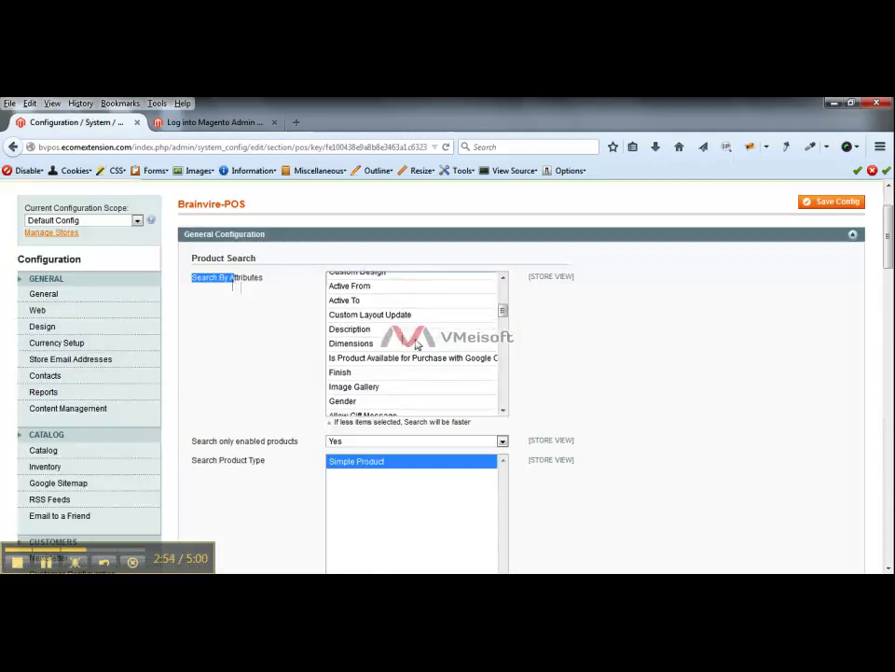
scroll(415, 351, "down", 1)
scroll(587, 392, "down", 3)
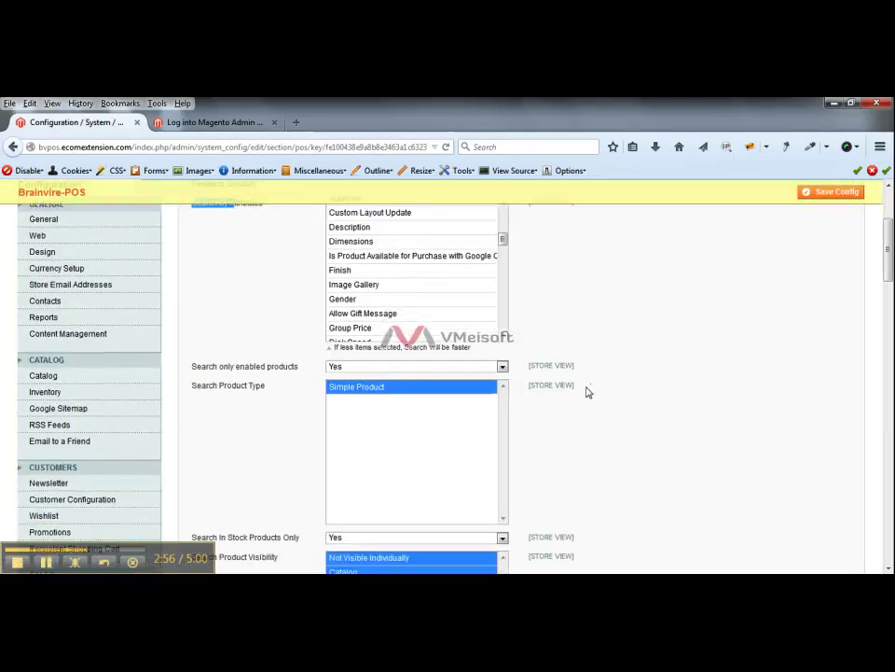
left_click_drag(299, 293, 209, 299)
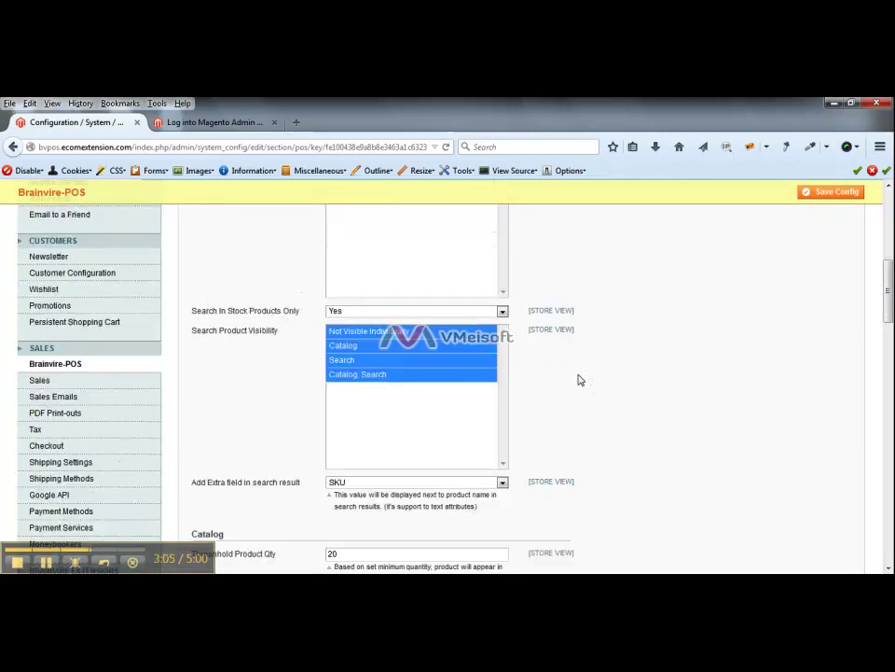
scroll(578, 379, "down", 5)
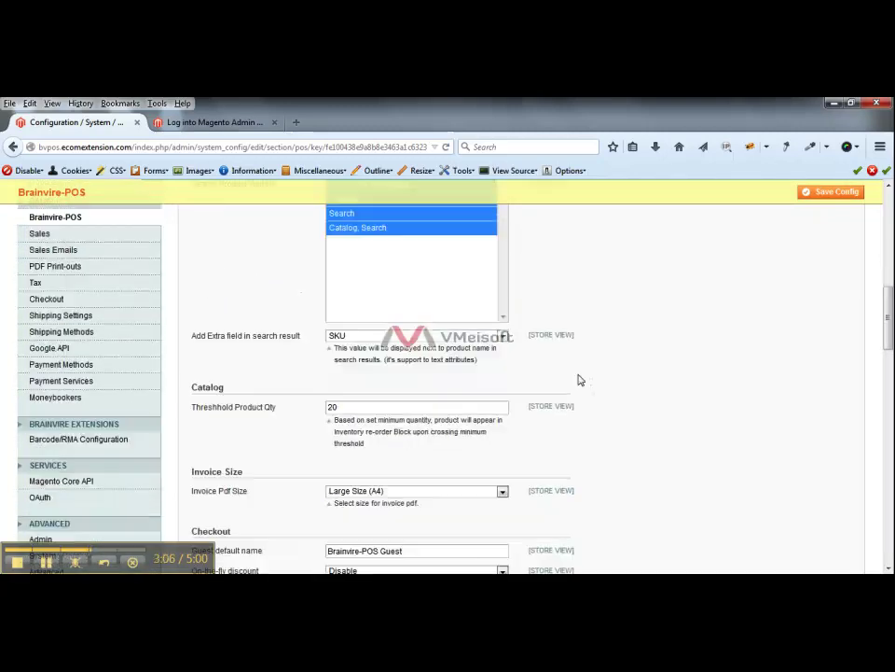
- Examine the remaining Brainvire-POS settings, including data reload intervals, Guest Address, Receipt Setting and POS order confirmation
scroll(578, 380, "down", 2)
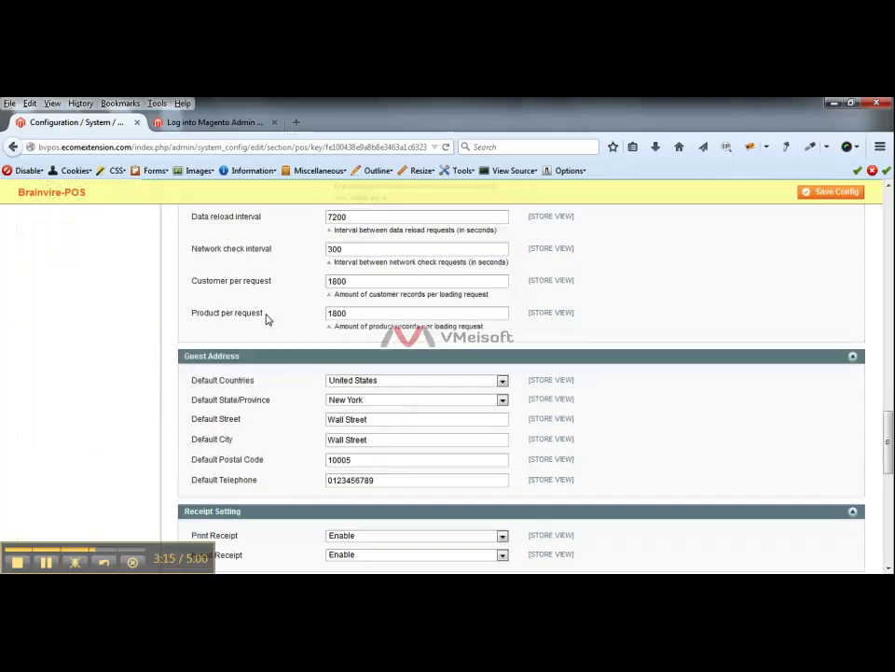
scroll(266, 319, "down", 3)
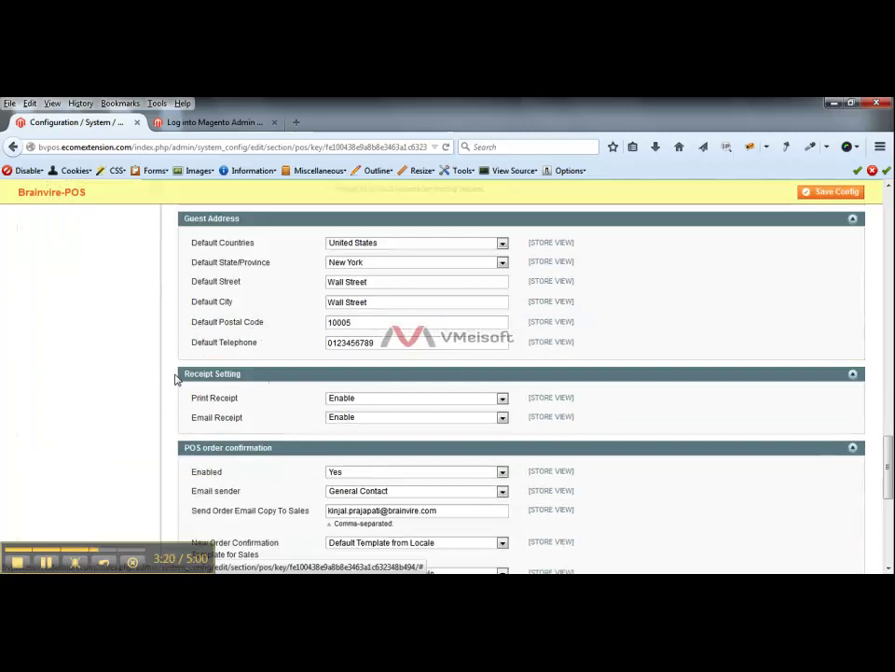
scroll(255, 385, "down", 6)
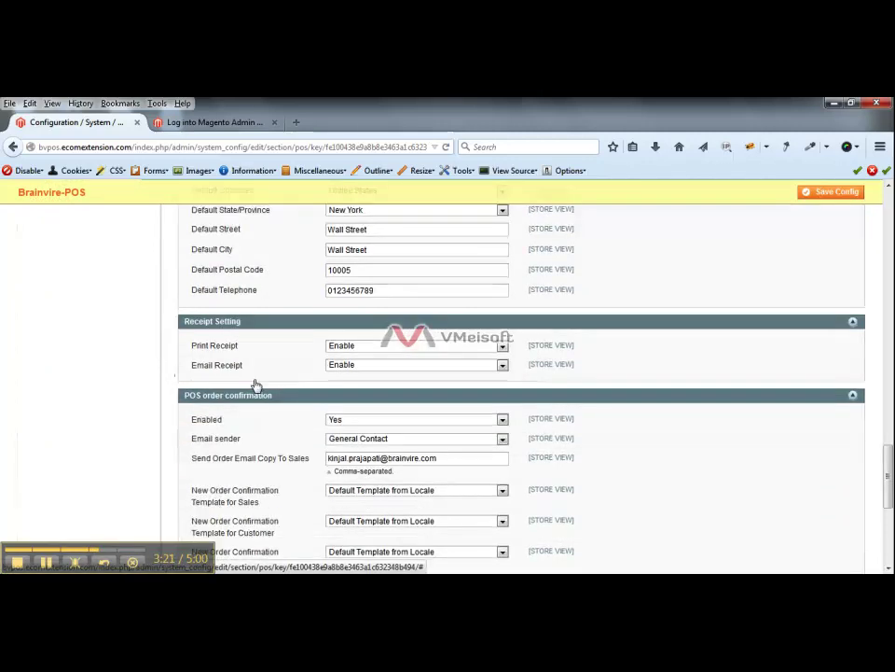
scroll(266, 375, "up", 15)
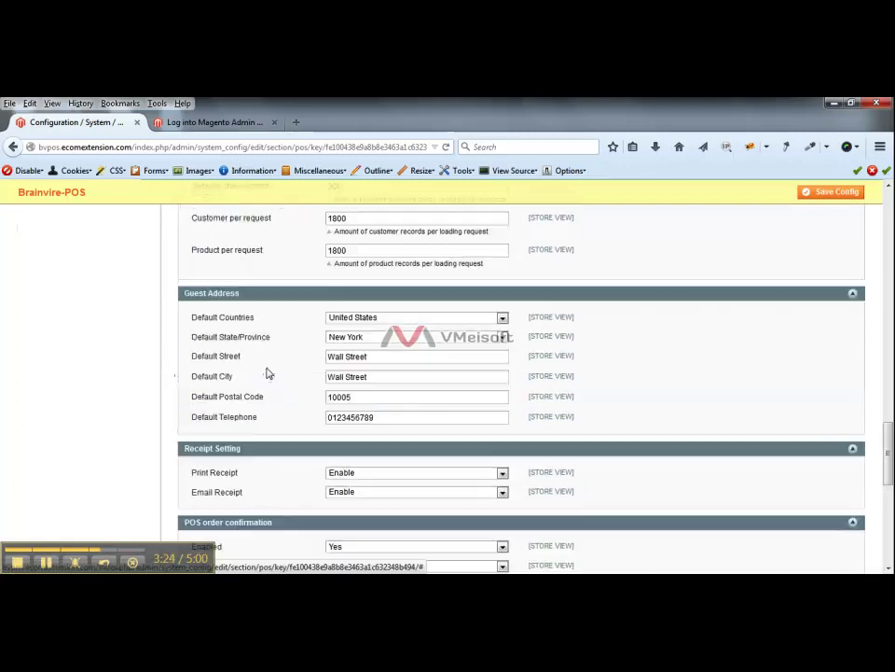
scroll(266, 374, "up", 5)
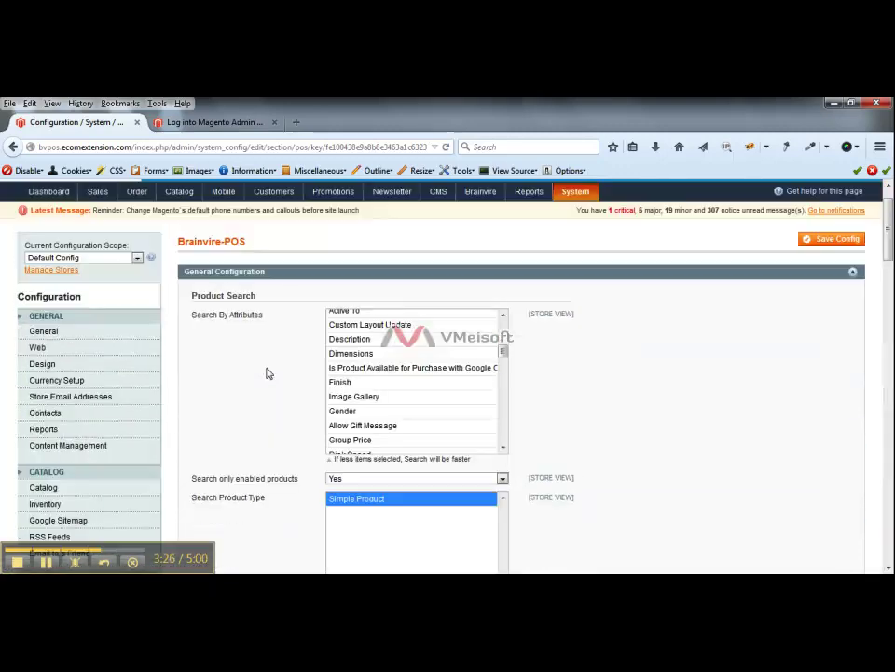
scroll(266, 373, "up", 2)
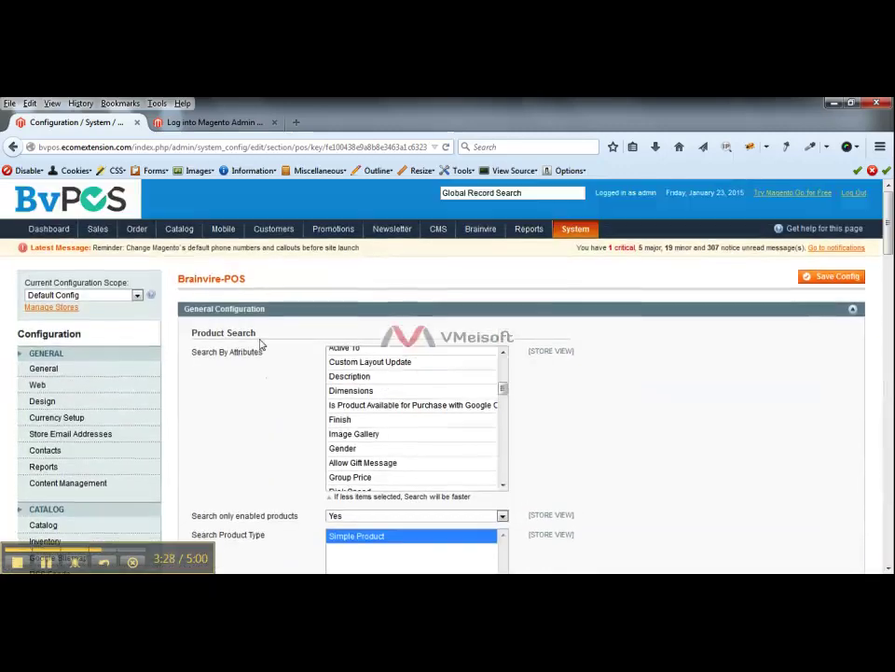
- Open the POS Location report and show it for the French location from 01/1/2015 to 01/22/2015
mouse_move(520, 237)
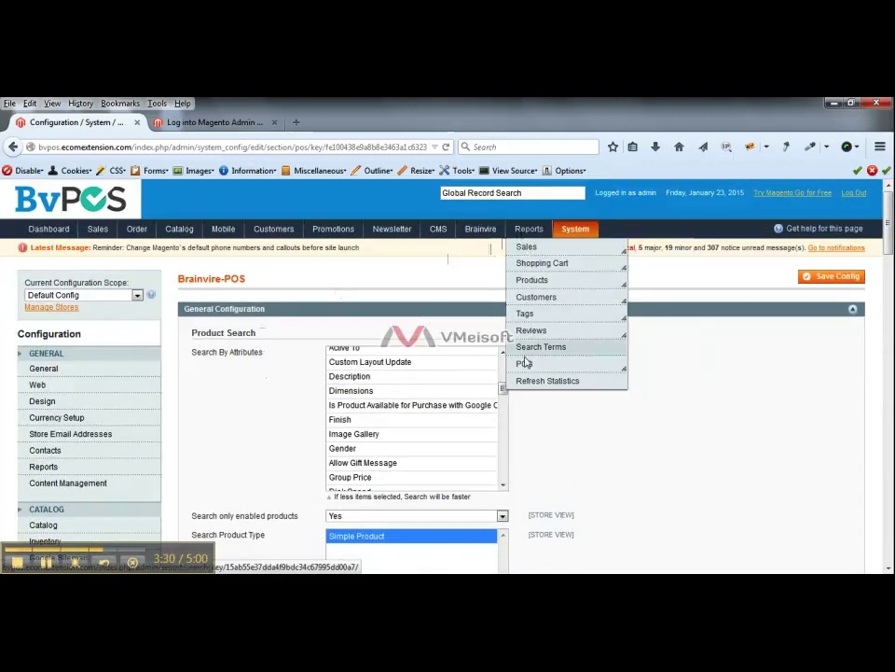
mouse_move(527, 366)
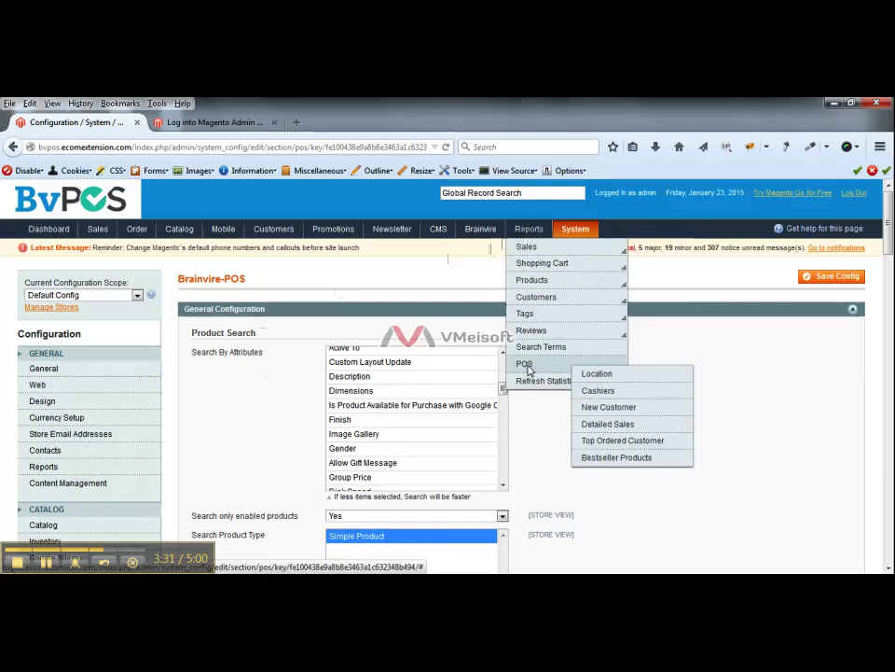
left_click(596, 374)
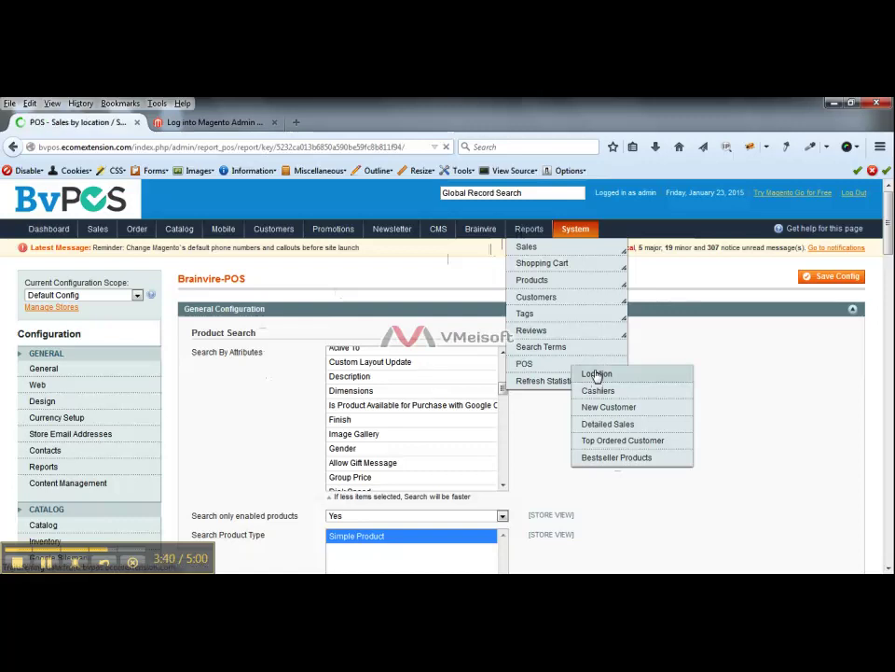
scroll(369, 382, "down", 2)
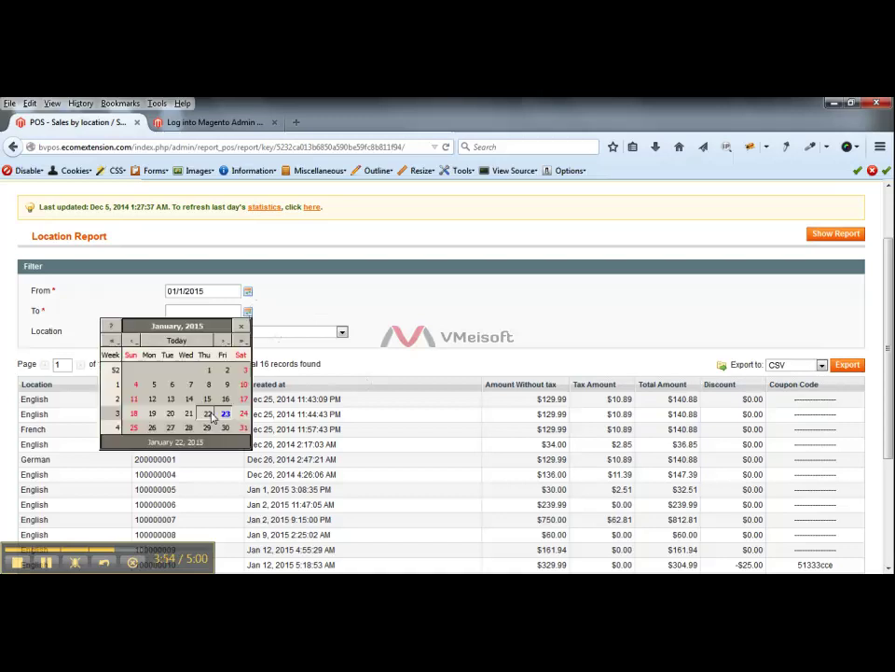
left_click(199, 407)
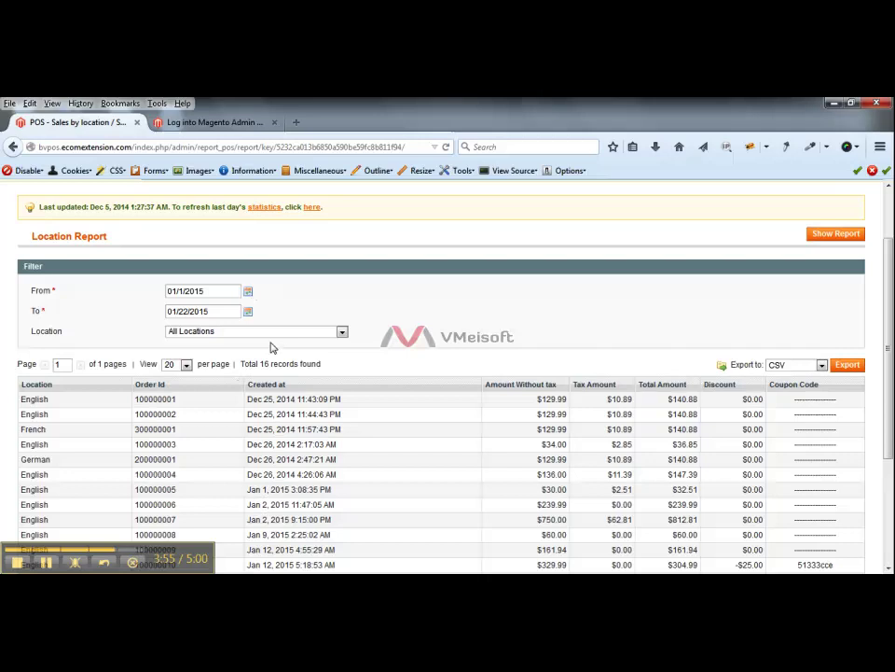
left_click(272, 347)
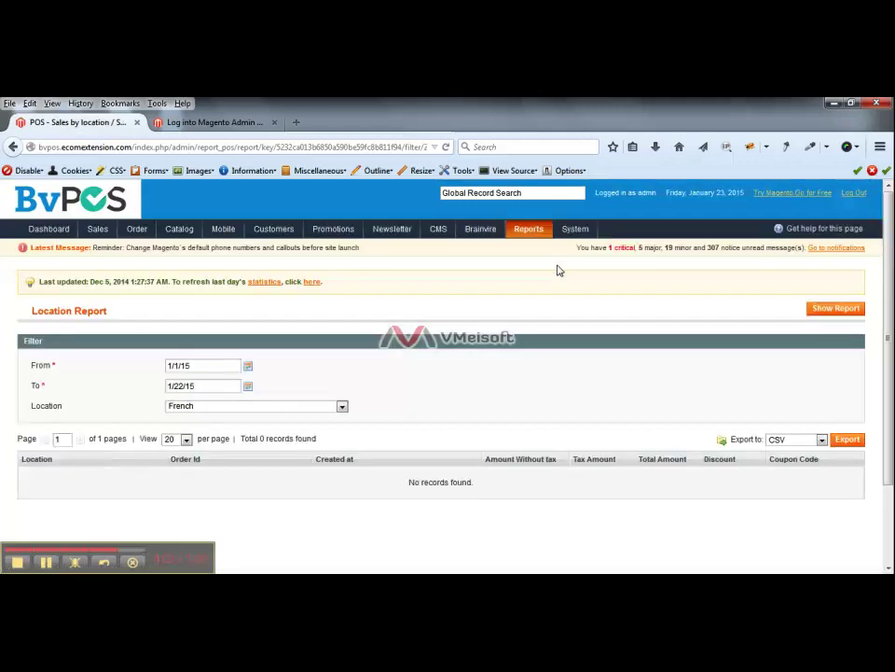
- Open the POS Detailed Sales report and review its sales and transaction figures per location
scroll(558, 271, "down", 2)
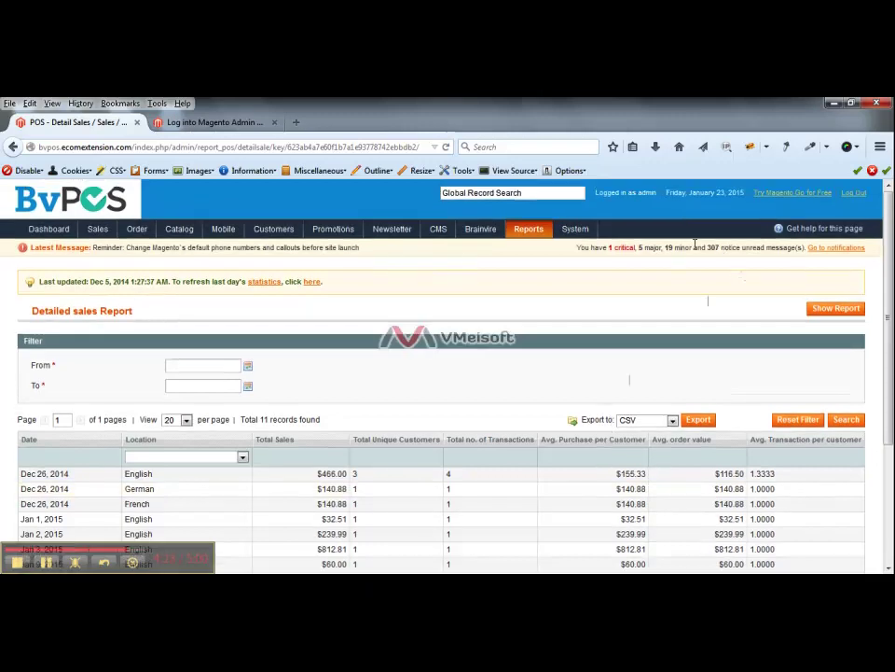
mouse_move(529, 228)
mouse_move(524, 363)
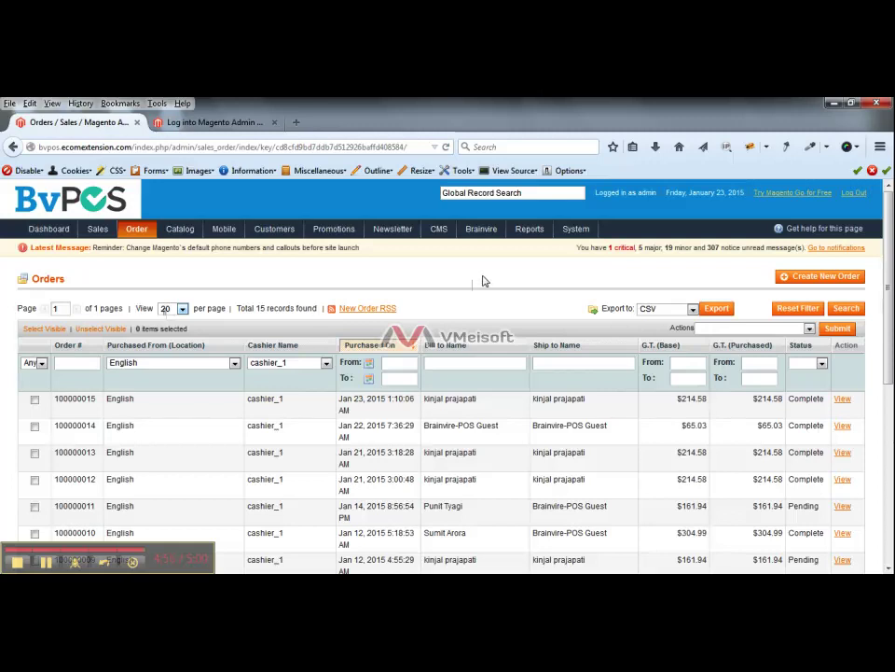
- Log out of the admin panel
left_click(850, 198)
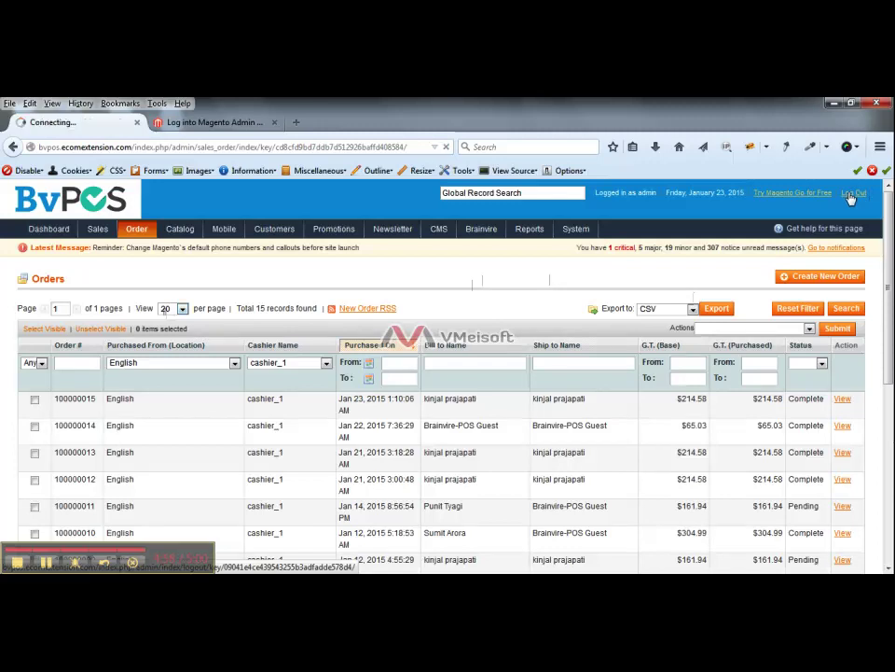